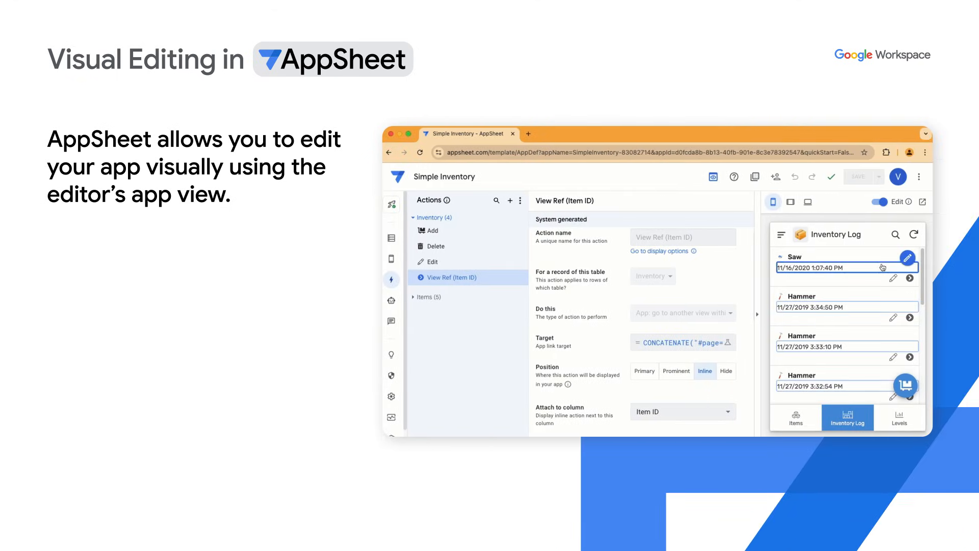
Step: Show the Views pane and enable visual editing on the Inventory Log preview
left_click(907, 258)
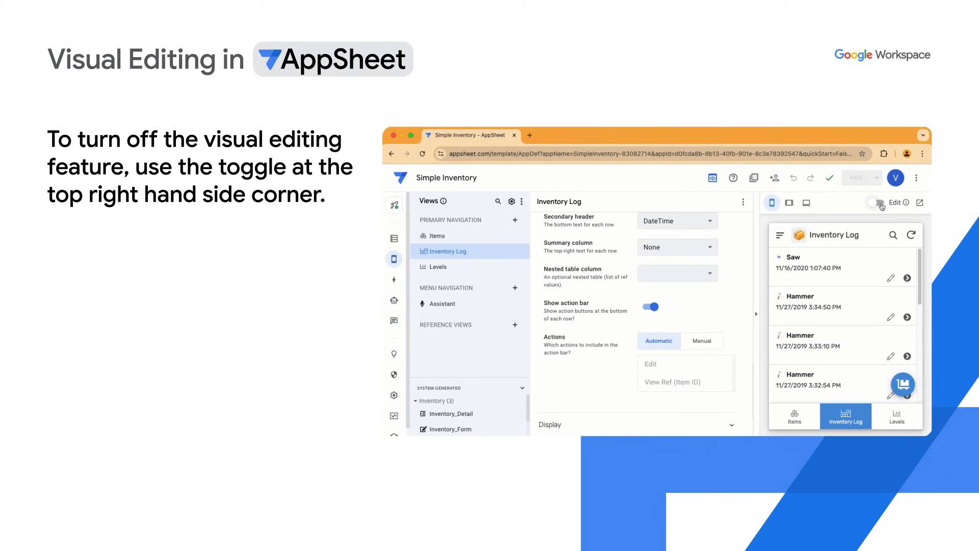
left_click(881, 207)
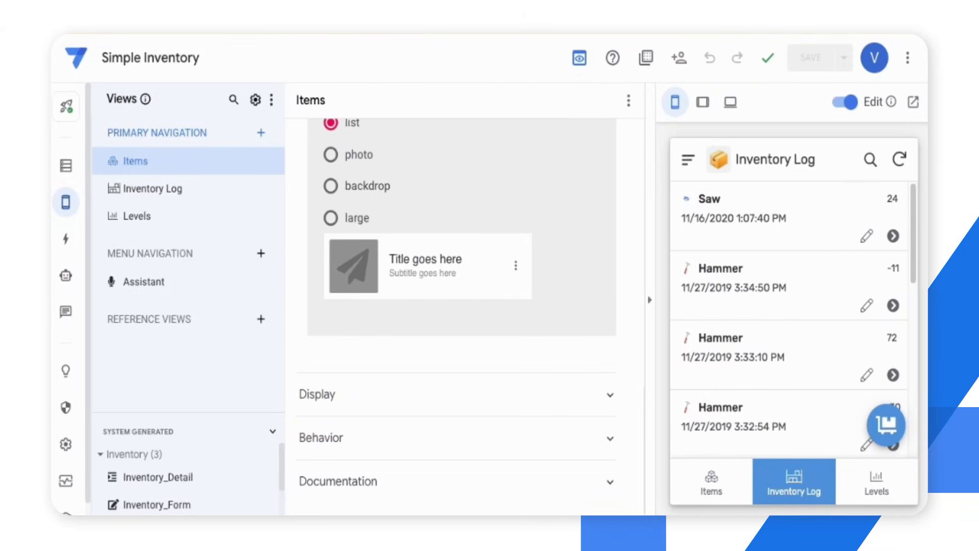
left_click(706, 478)
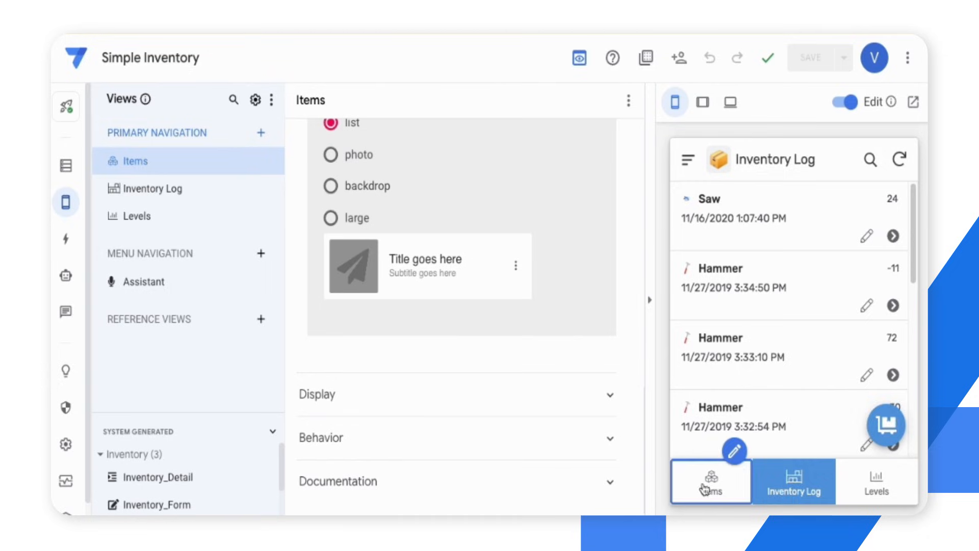
left_click(786, 481)
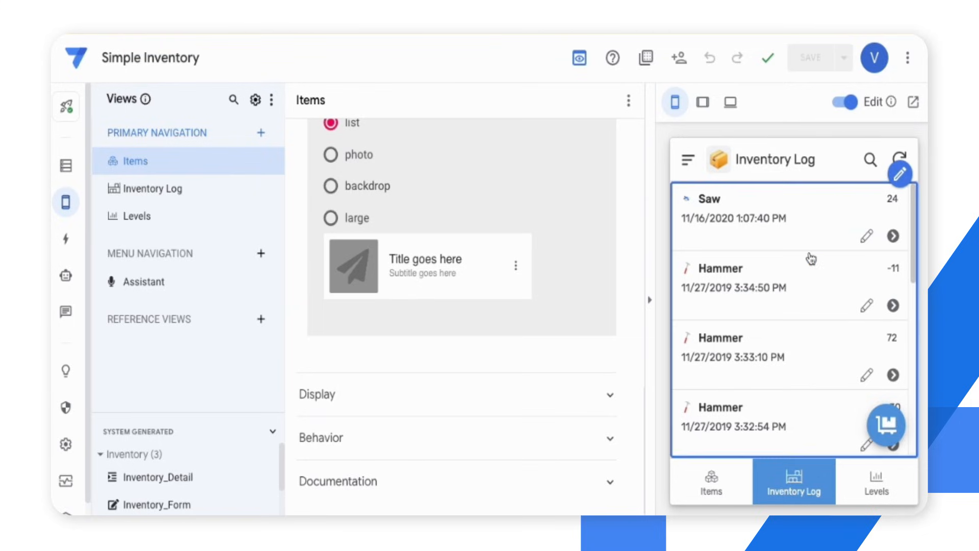
mouse_move(893, 198)
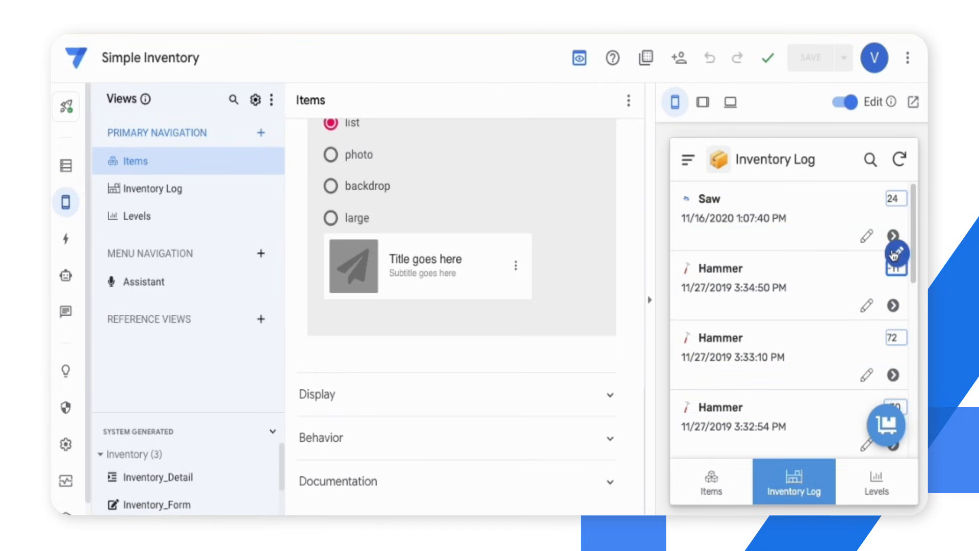
Step: Set the Inventory Log summary column to None and save the app
left_click(896, 186)
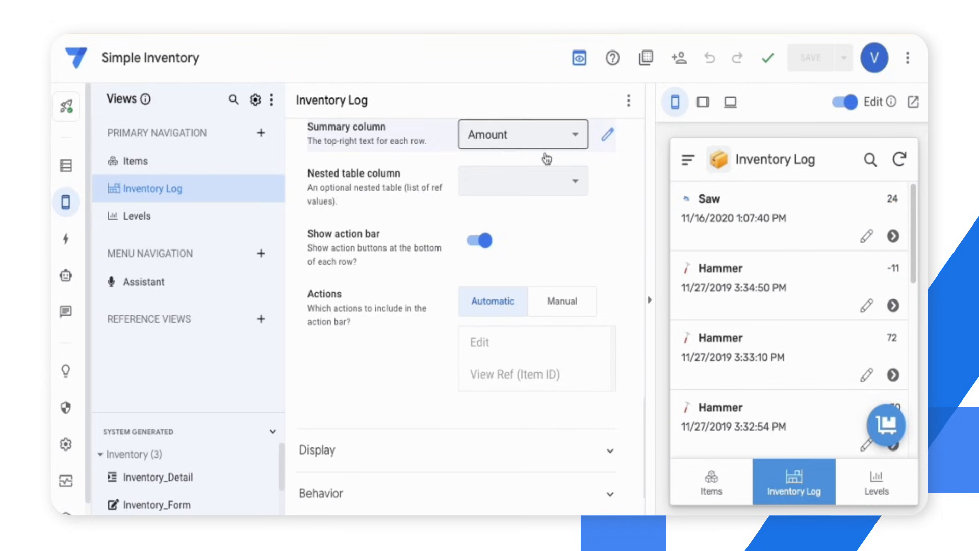
left_click(573, 139)
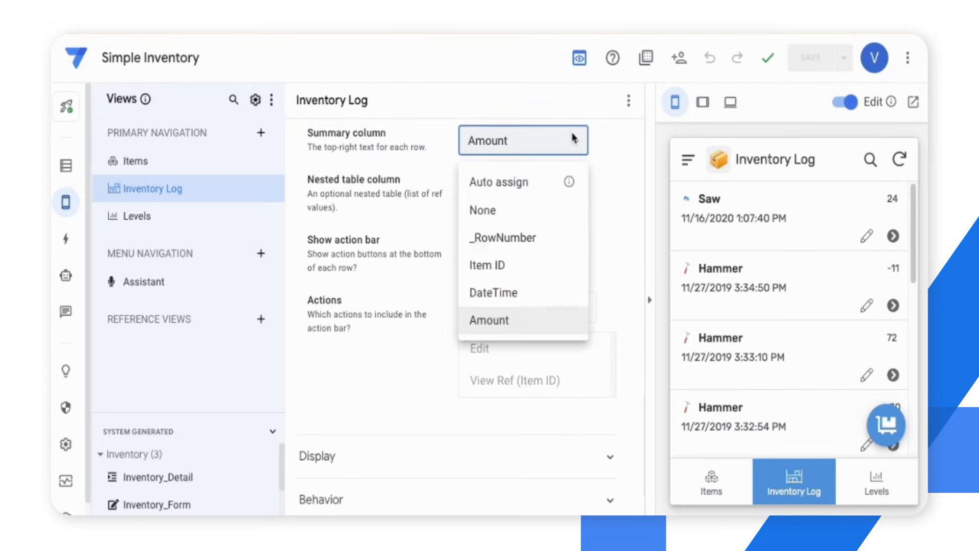
left_click(520, 213)
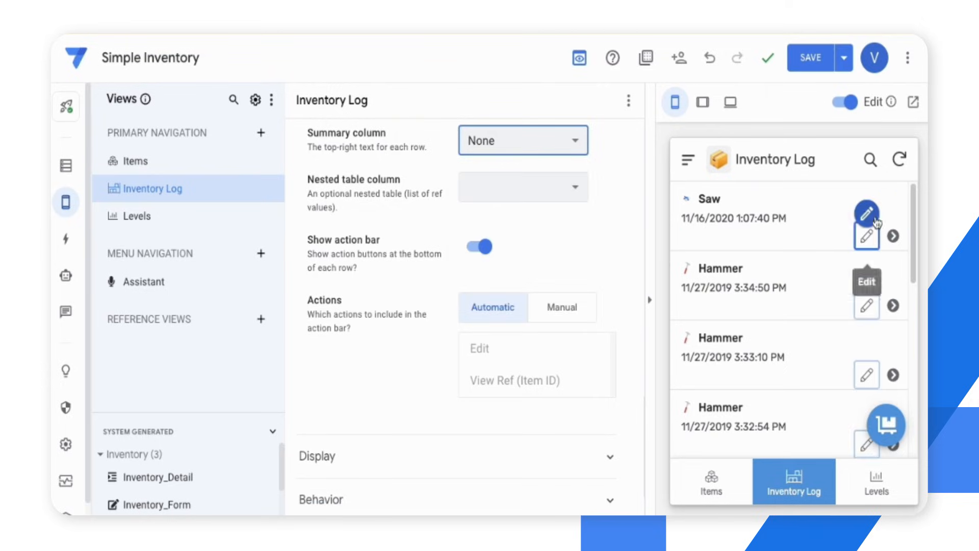
left_click(810, 60)
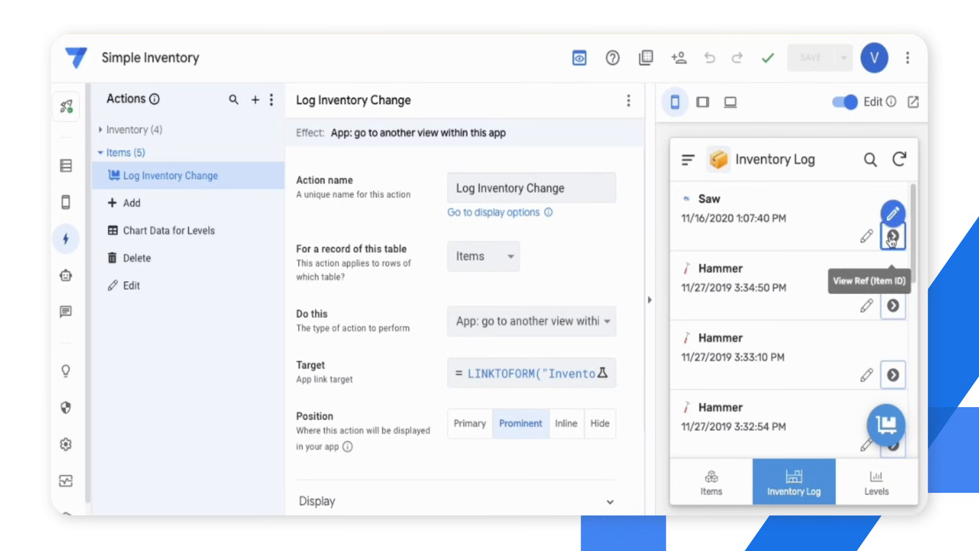
mouse_move(893, 235)
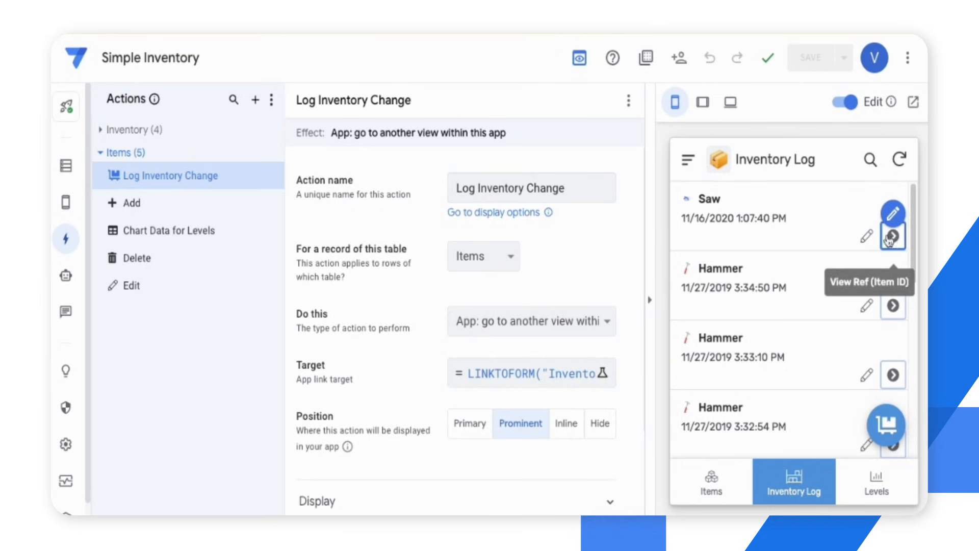
Step: Name the View Ref (Item ID) action 'Details', attach it to Item ID, and save
left_click(892, 236)
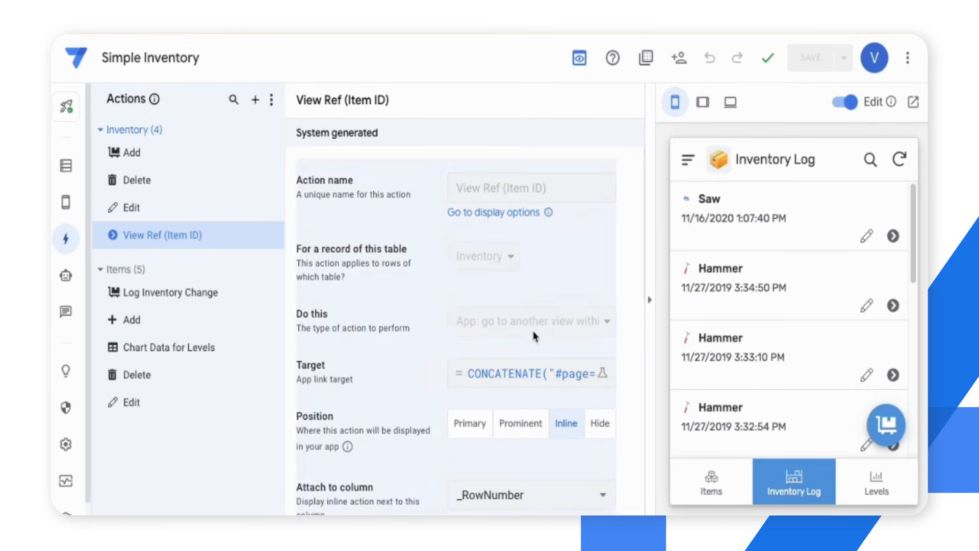
scroll(534, 337, "down", 2)
scroll(534, 336, "down", 1)
scroll(533, 336, "down", 1)
scroll(535, 336, "down", 1)
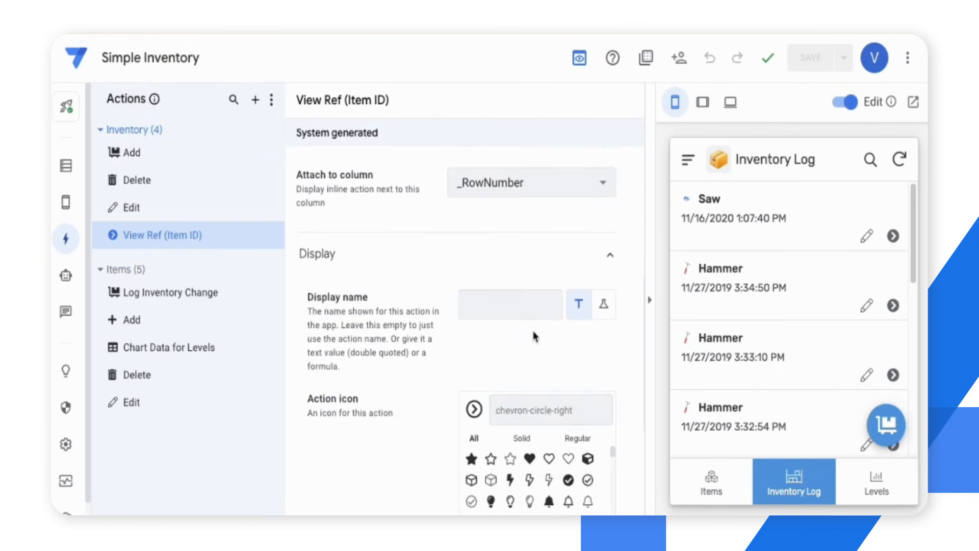
left_click(496, 298)
type("Details")
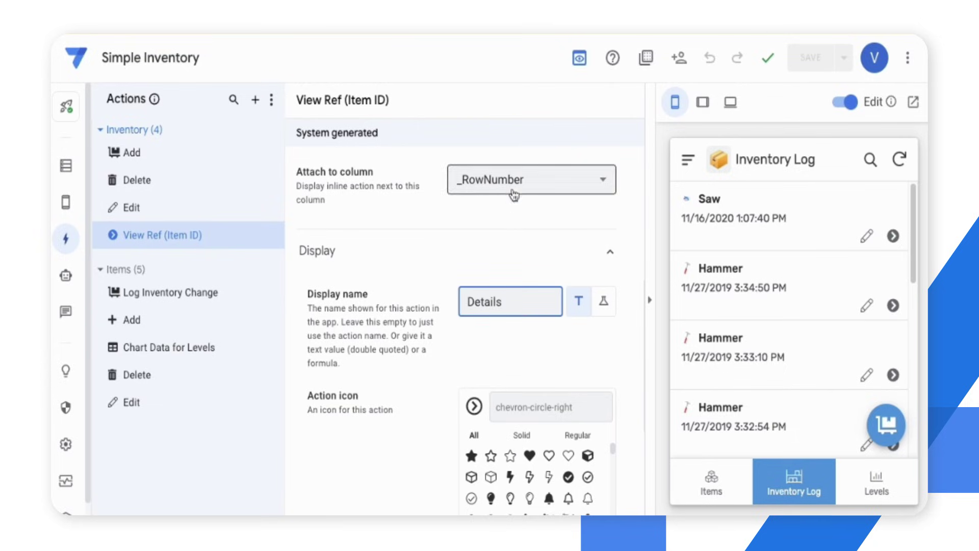
left_click(516, 182)
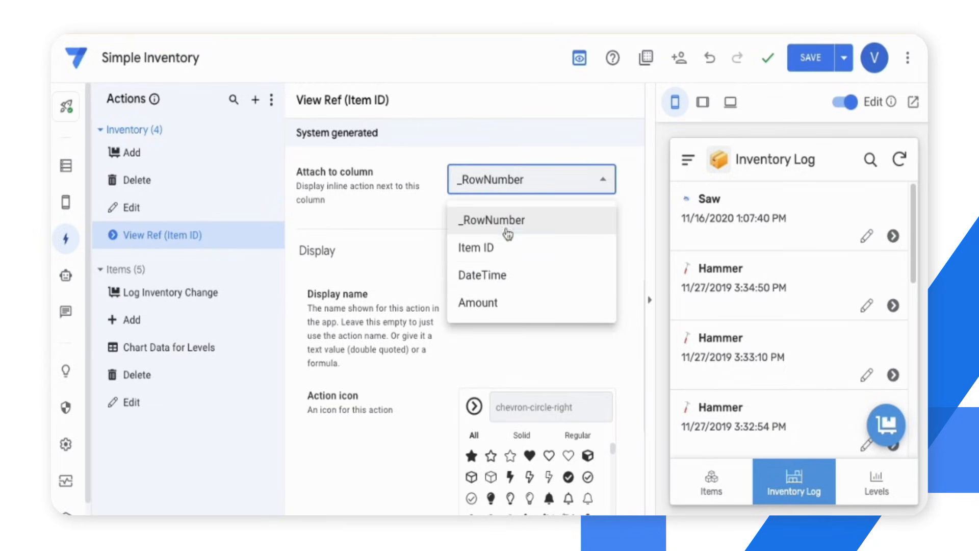
left_click(497, 256)
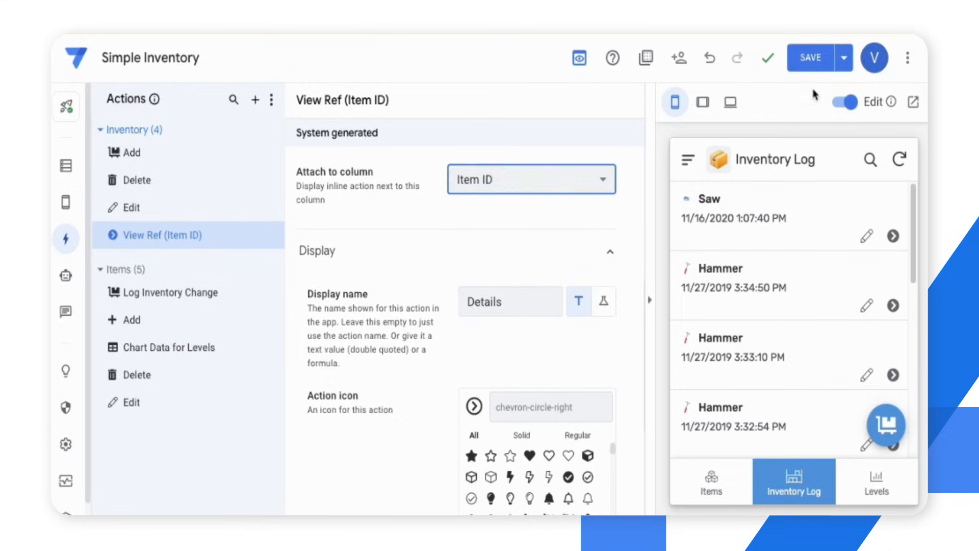
left_click(807, 61)
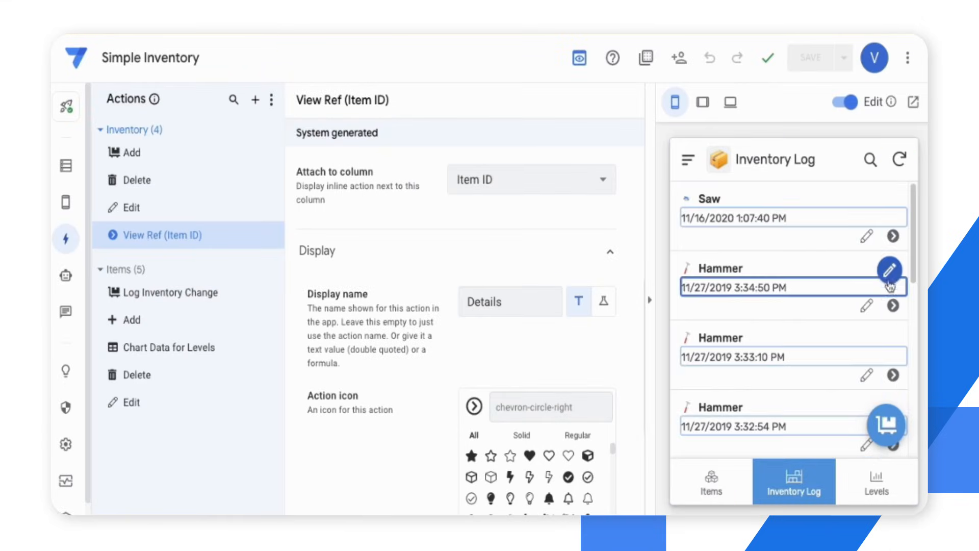
left_click(892, 236)
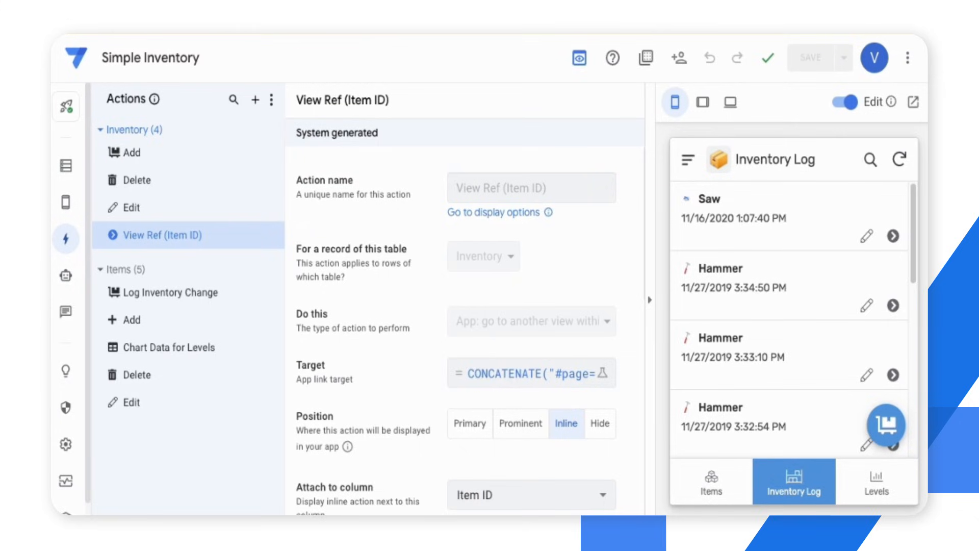